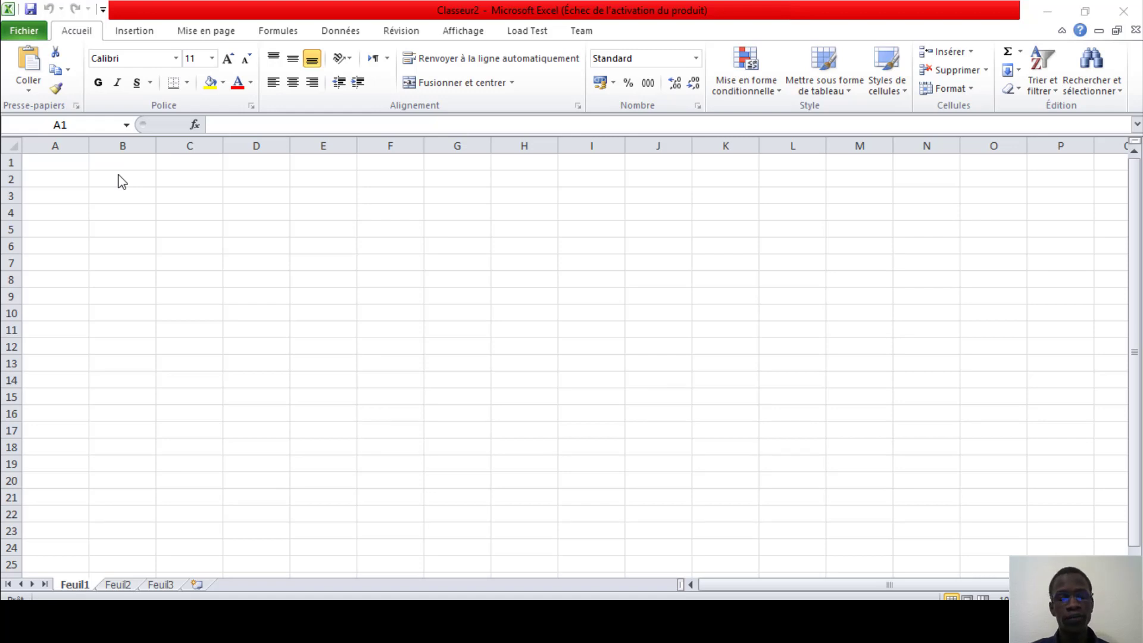
- Enter the months Janvier, Février and Mars in cells A1 to A3
{"action": "left_click", "coordinate": [54, 163]}
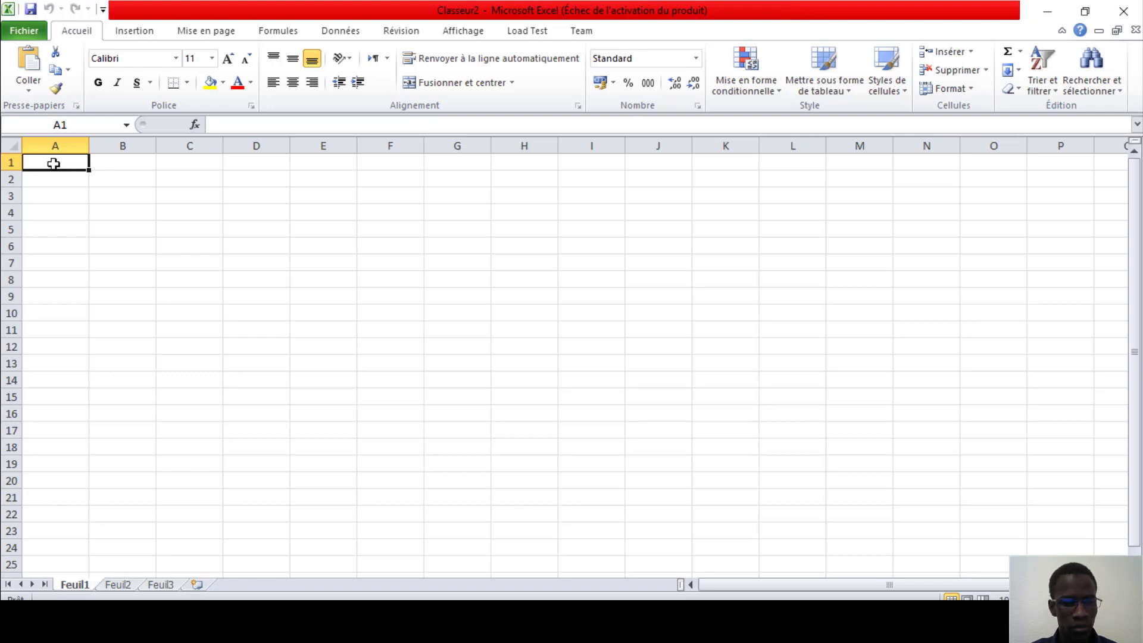
{"action": "type", "text": "Janvier"}
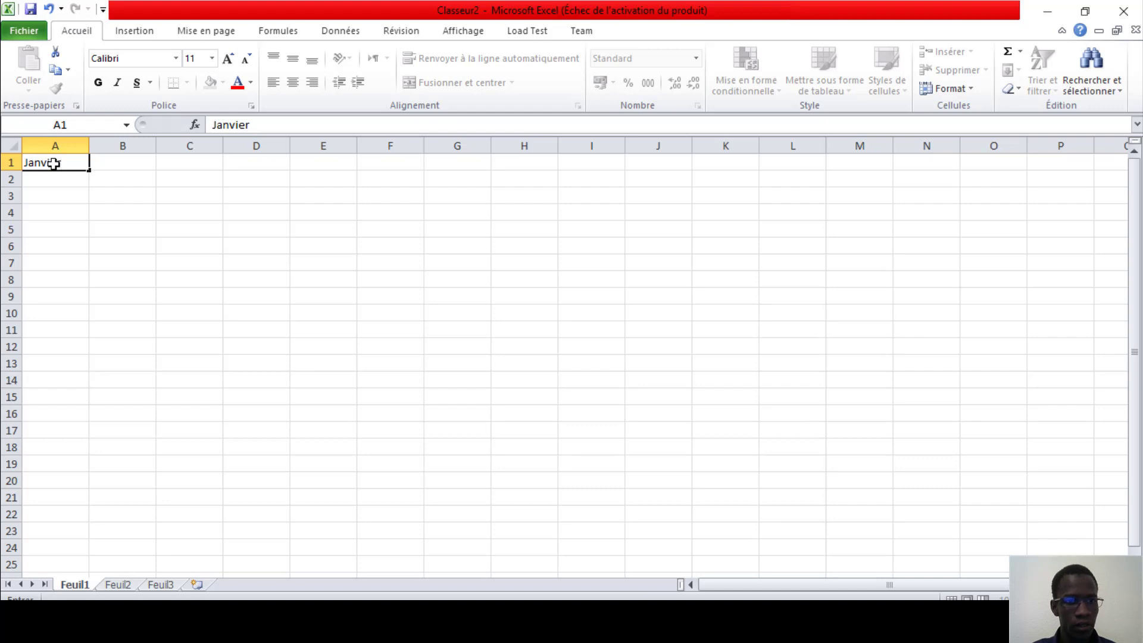
{"action": "key", "text": "Return"}
{"action": "type", "text": "Fé"}
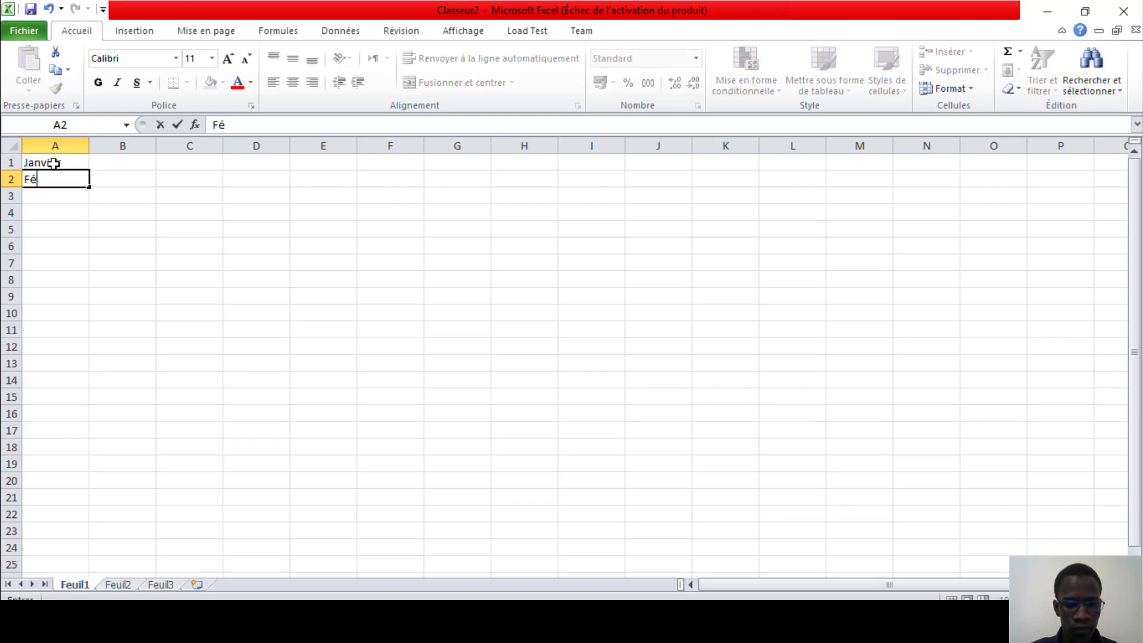
{"action": "type", "text": "vrier"}
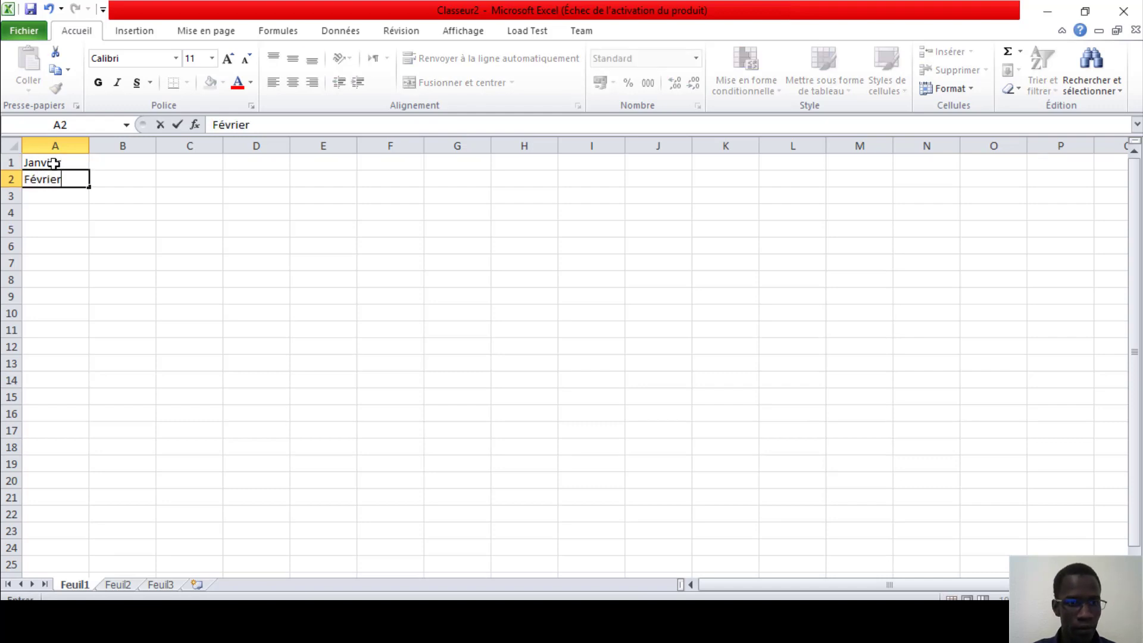
{"action": "key", "text": "Return"}
{"action": "type", "text": "Mars"}
{"action": "key", "text": "Return"}
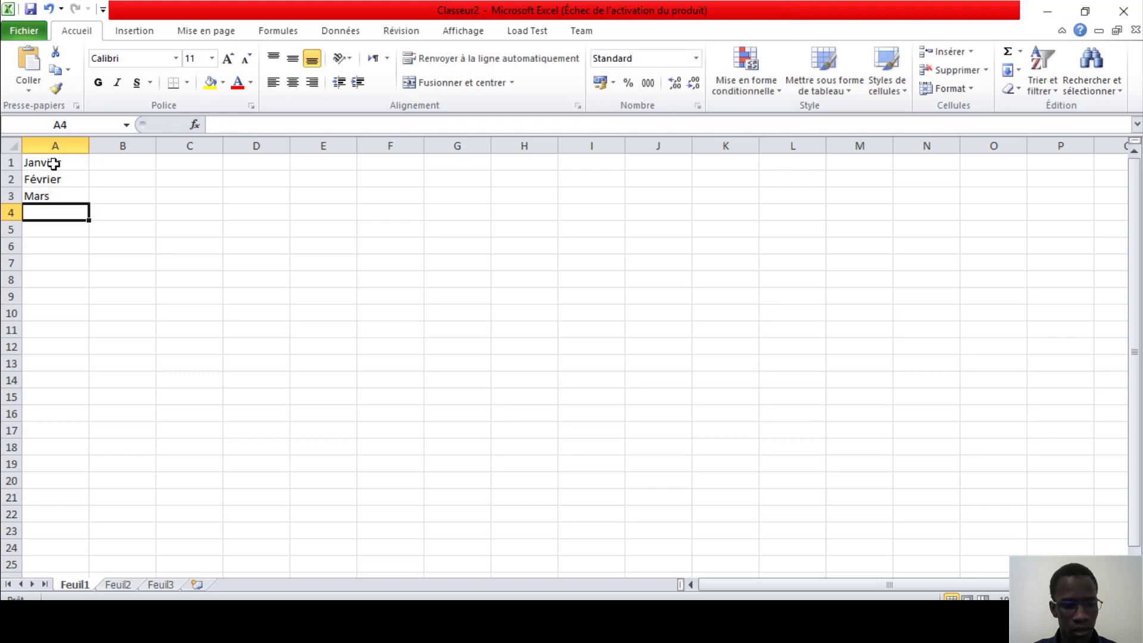
- Continue the month list in column A with Avril, Mai and Juin in cells A4 to A6
{"action": "type", "text": "Avri"}
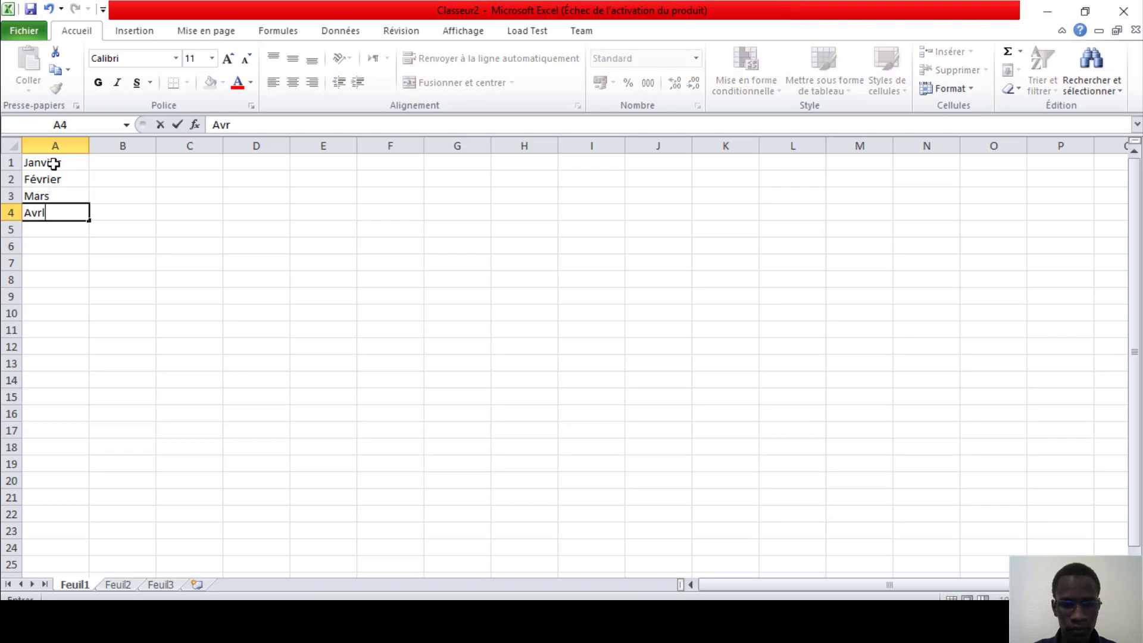
{"action": "type", "text": "l"}
{"action": "key", "text": "BackSpace"}
{"action": "type", "text": "il"}
{"action": "key", "text": "Return"}
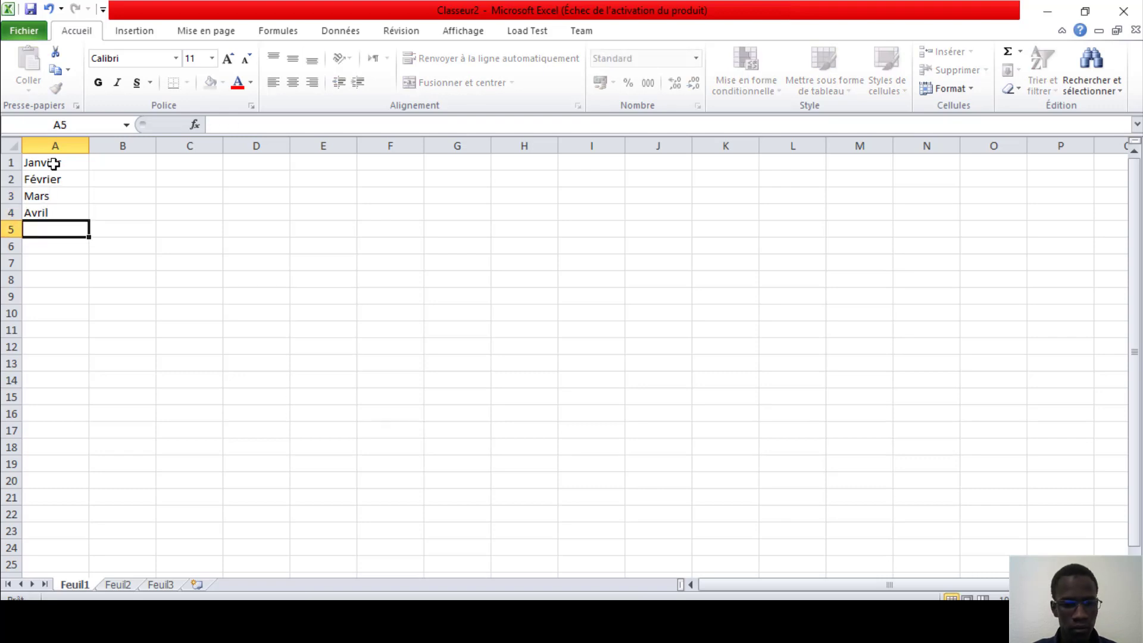
{"action": "type", "text": "Mai"}
{"action": "key", "text": "Return"}
{"action": "type", "text": "Juin"}
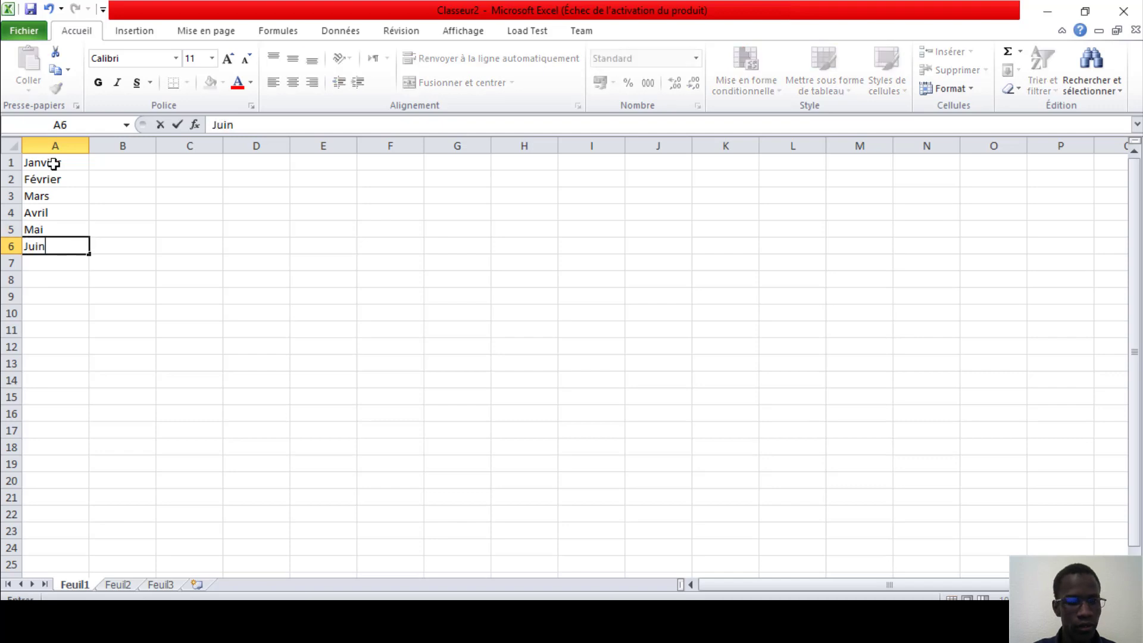
{"action": "key", "text": "Return"}
- Add Juillet, août and Septembre to the month list in cells A7 to A9
{"action": "type", "text": "Juiller"}
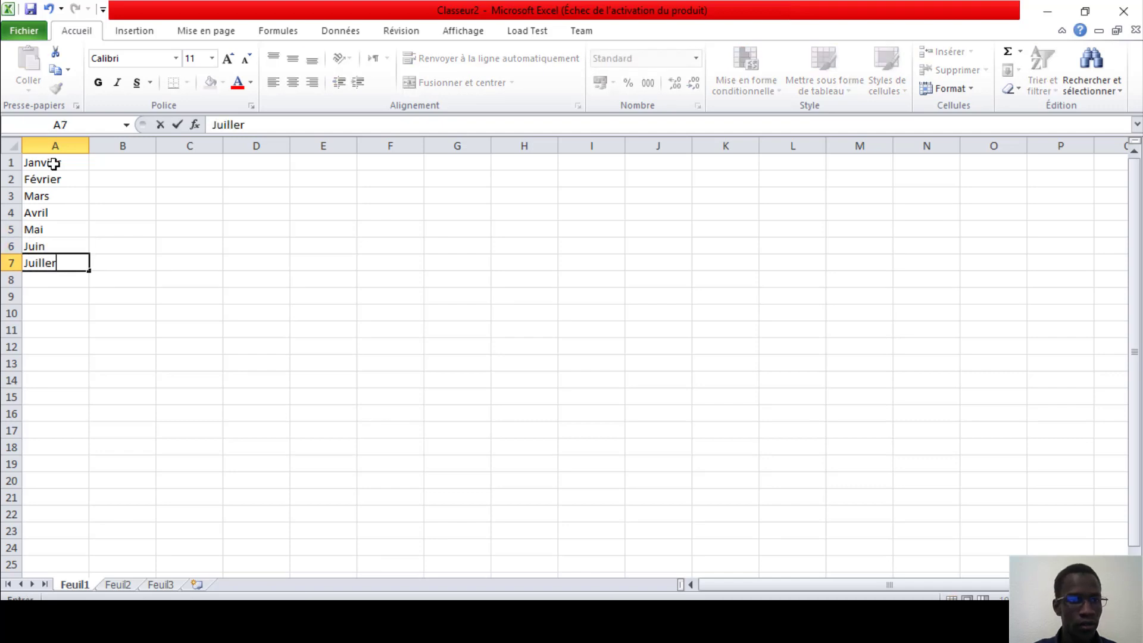
{"action": "key", "text": "BackSpace"}
{"action": "type", "text": "t"}
{"action": "key", "text": "Return"}
{"action": "type", "text": "ao"}
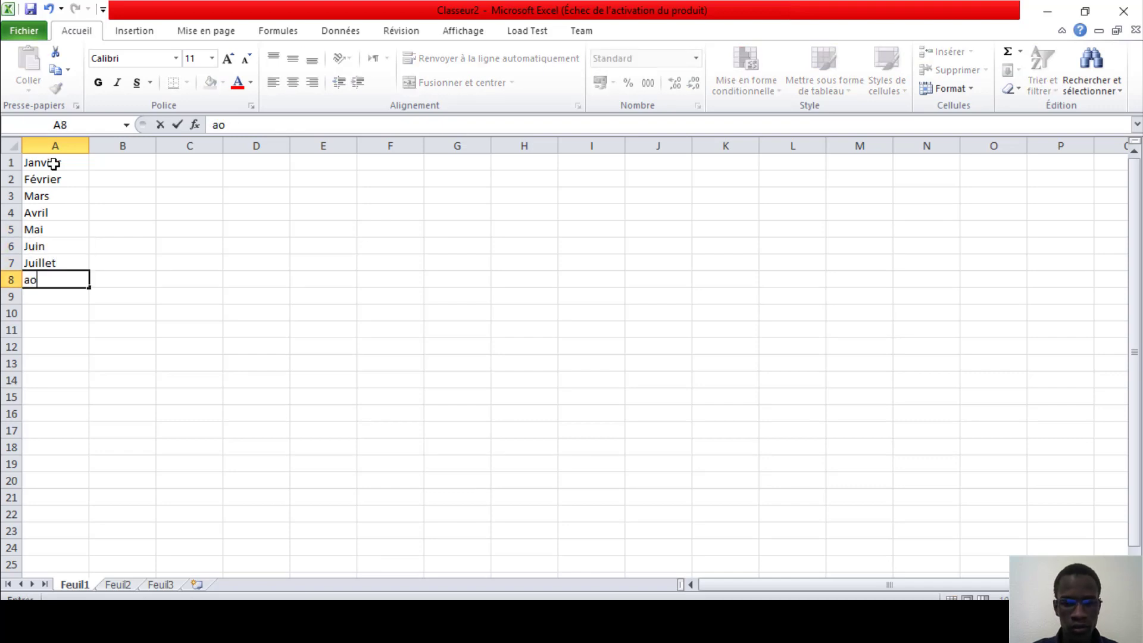
{"action": "type", "text": "ût"}
{"action": "key", "text": "Return"}
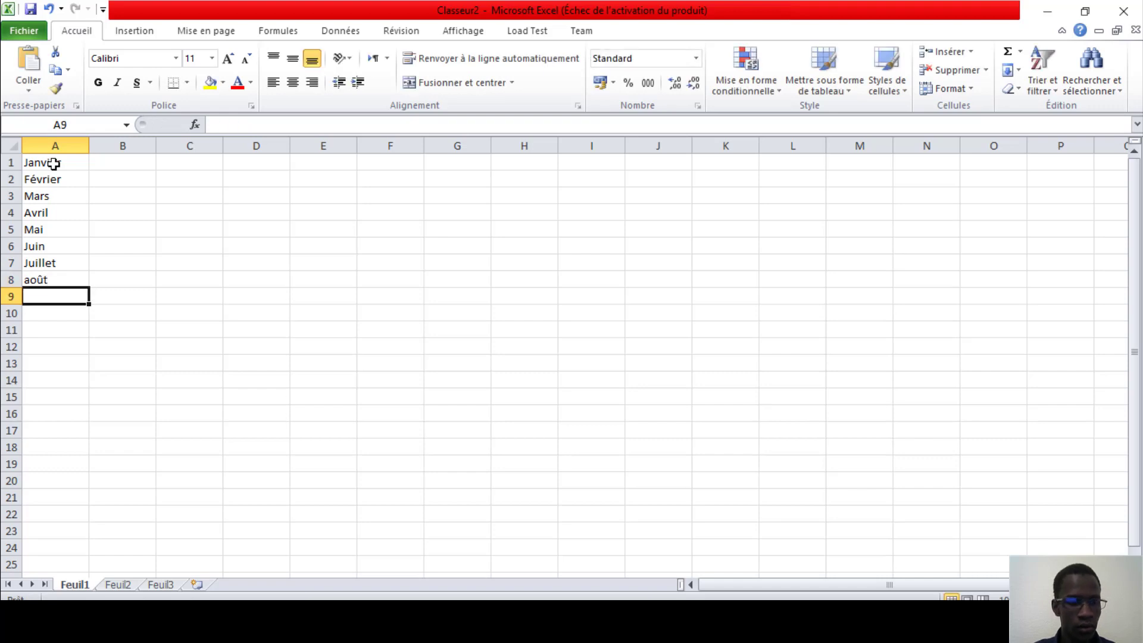
{"action": "type", "text": "Spe"}
{"action": "key", "text": "BackSpace"}
{"action": "key", "text": "BackSpace"}
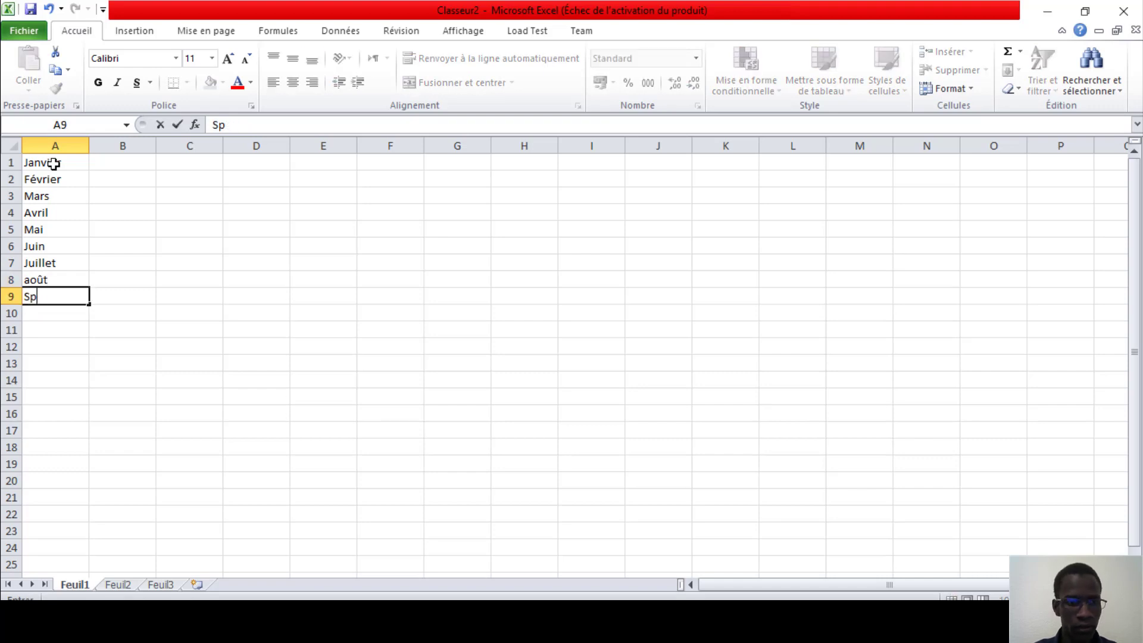
{"action": "type", "text": "eptembre"}
{"action": "key", "text": "Return"}
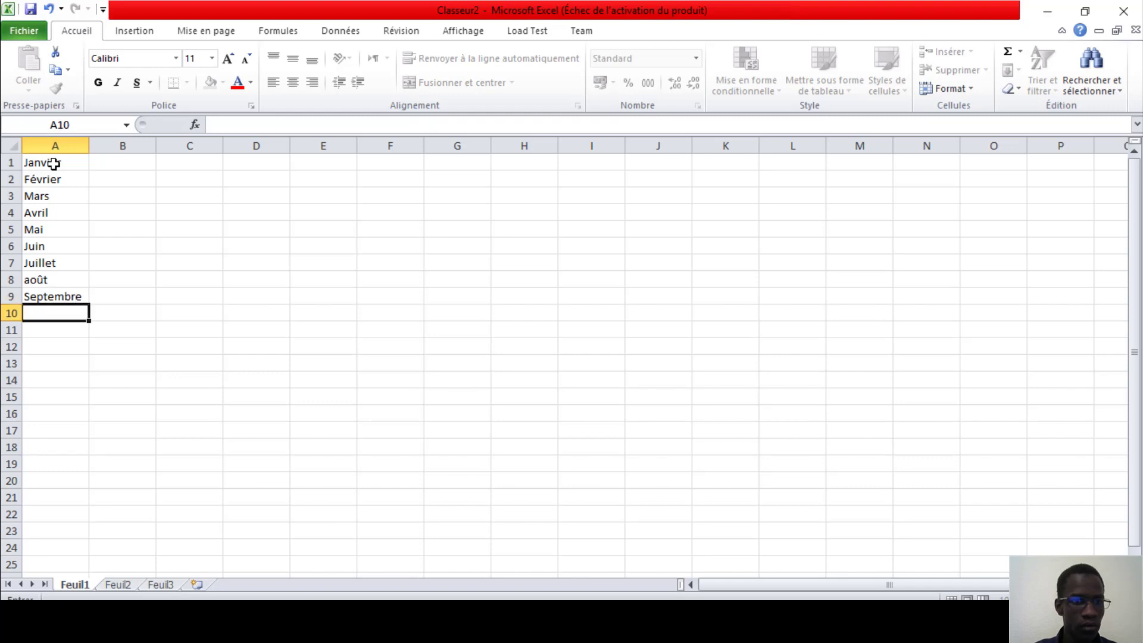
- Complete the month list with Octobre, Novembre and Décembre in cells A10 to A12
{"action": "type", "text": "Octobre"}
{"action": "key", "text": "Return"}
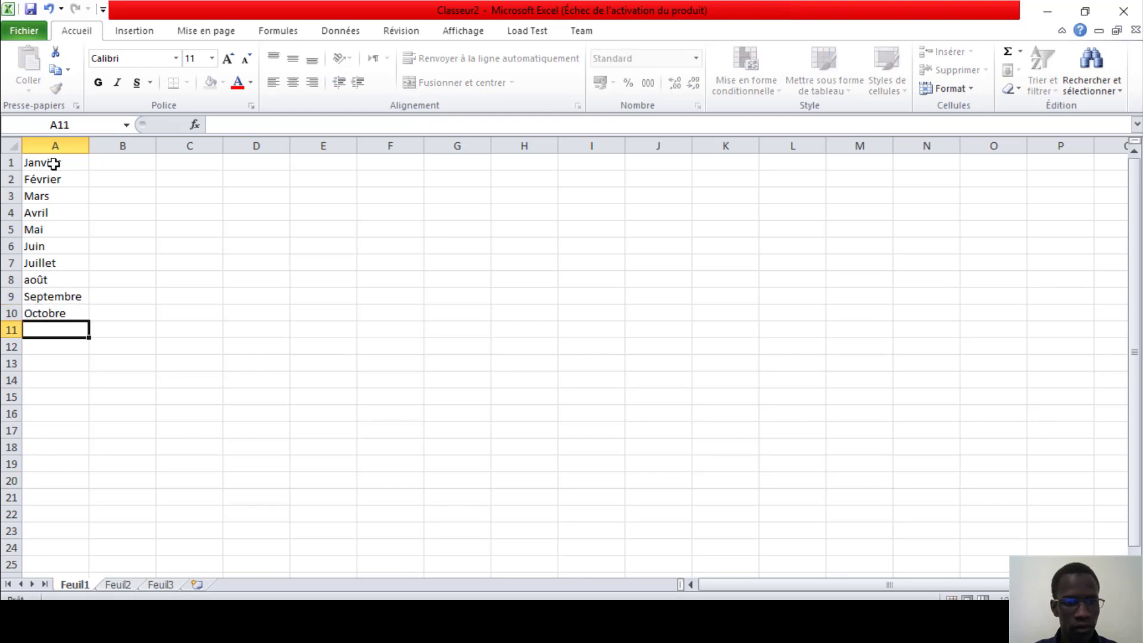
{"action": "type", "text": "Nom"}
{"action": "key", "text": "BackSpace"}
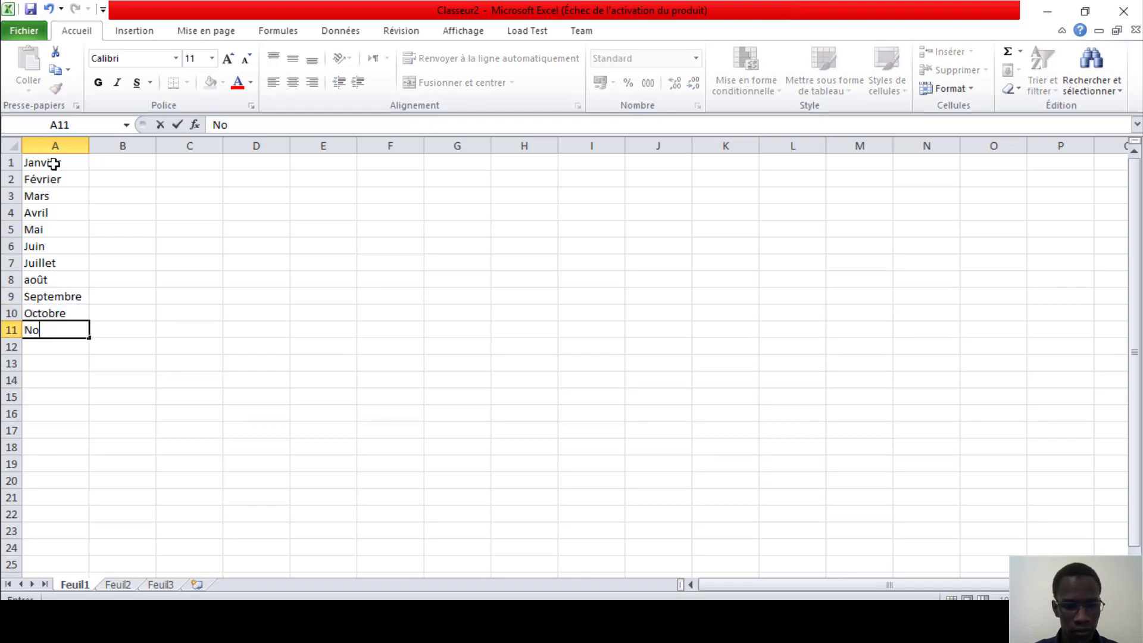
{"action": "type", "text": "vembre"}
{"action": "key", "text": "Return"}
{"action": "type", "text": "D"}
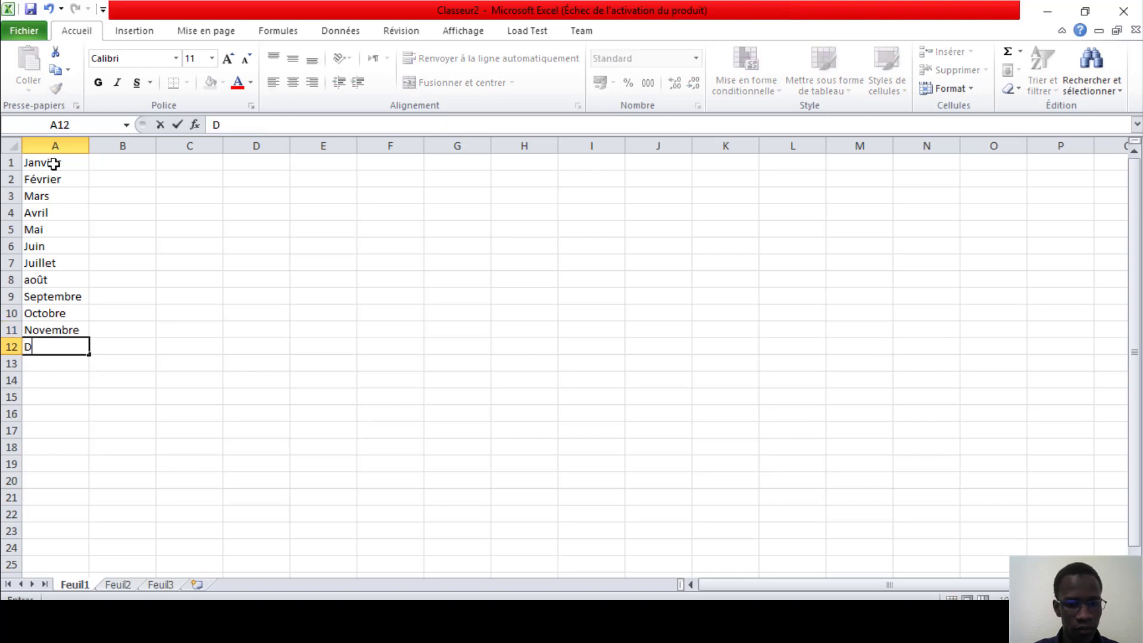
{"action": "type", "text": "éce"}
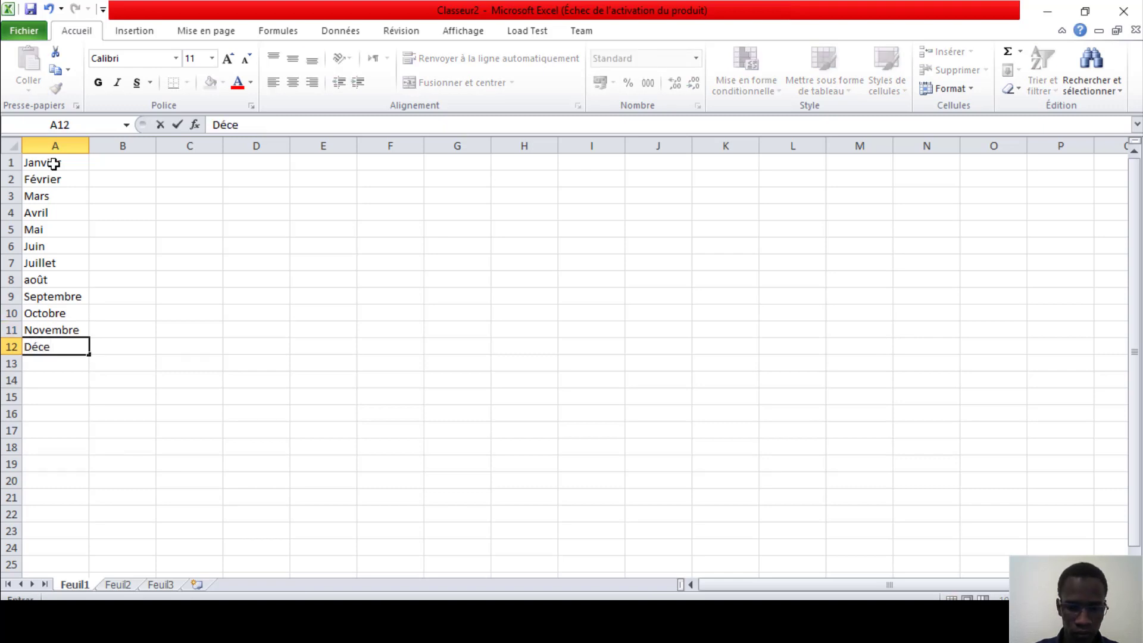
{"action": "type", "text": "mbre"}
{"action": "key", "text": "Return"}
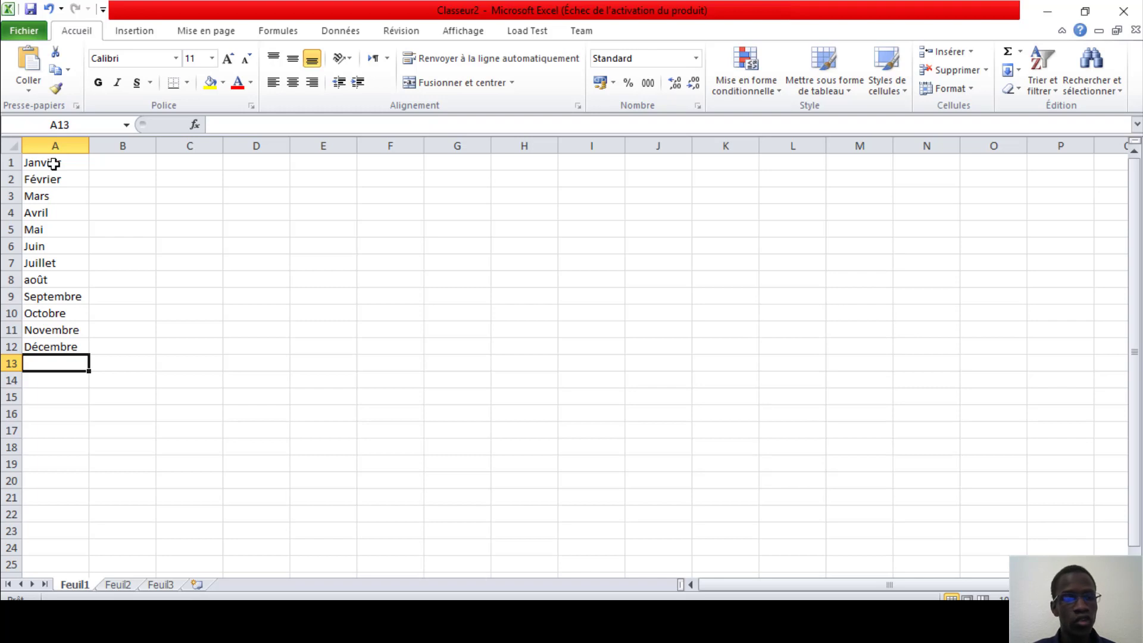
- Enter Janvier in cell C1 and autofill the months down to C12
{"action": "left_click", "coordinate": [215, 167]}
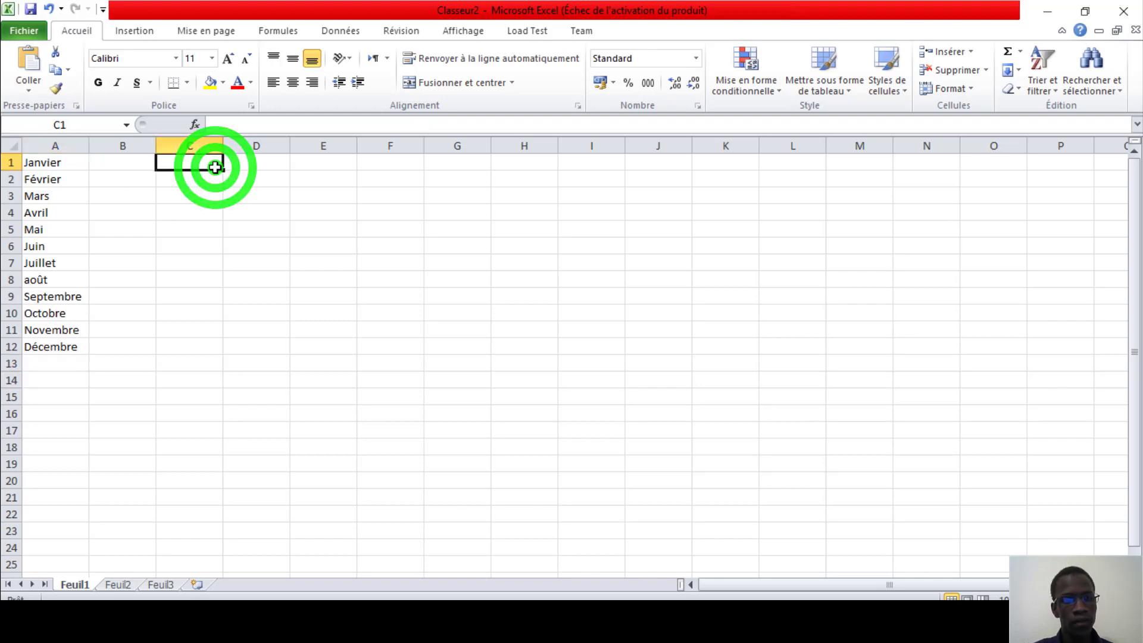
{"action": "type", "text": "Jan"}
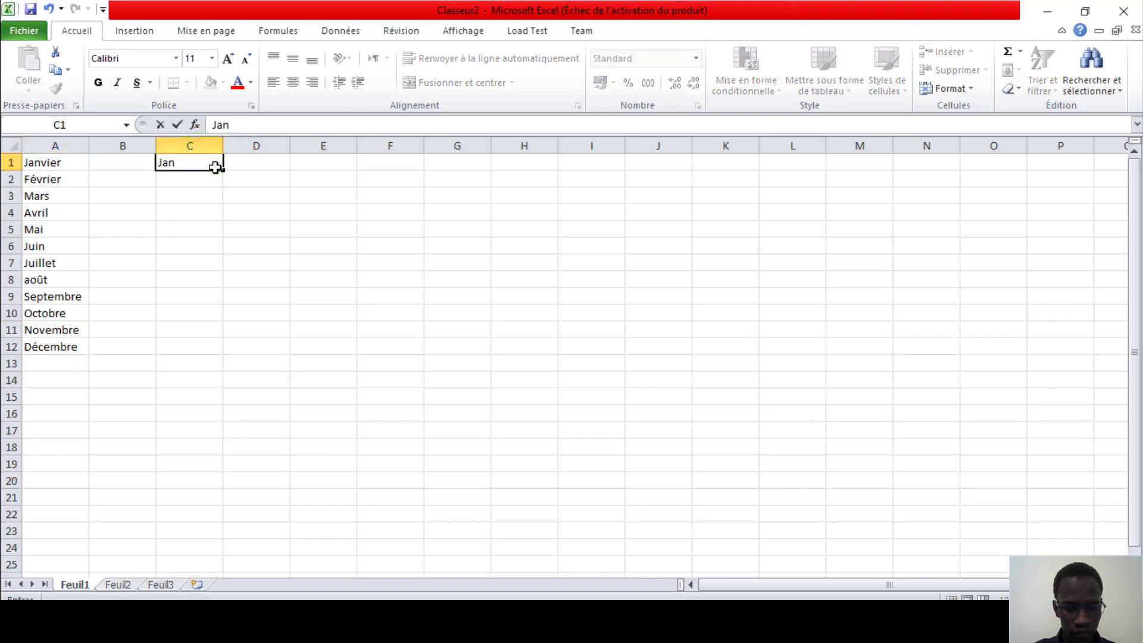
{"action": "type", "text": "vier"}
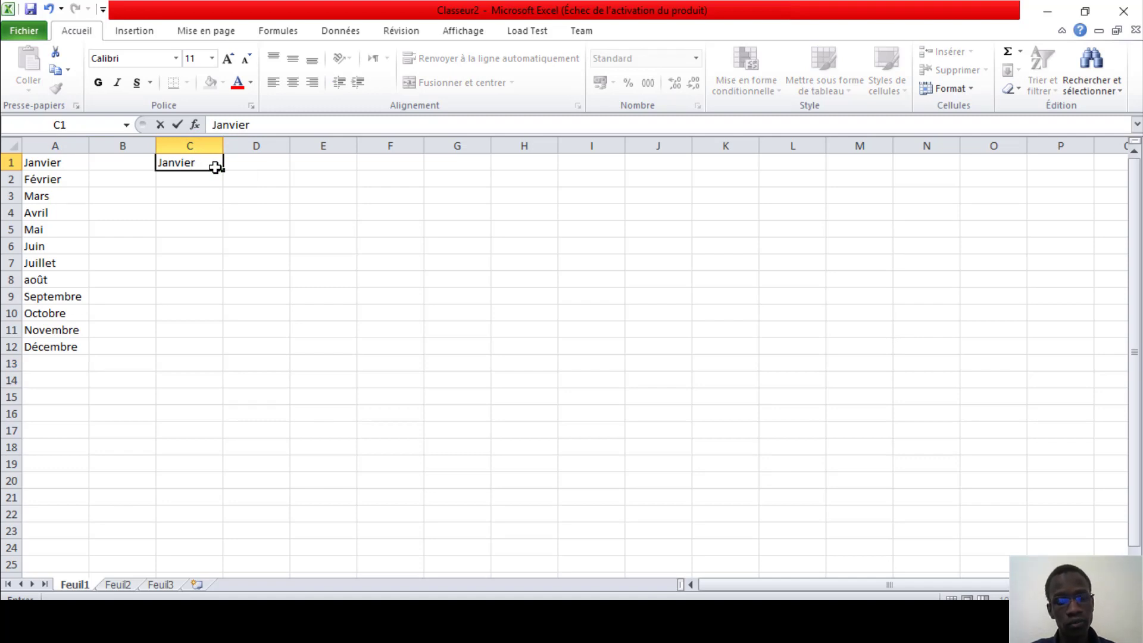
{"action": "left_click", "coordinate": [216, 249]}
{"action": "left_click", "coordinate": [207, 167]}
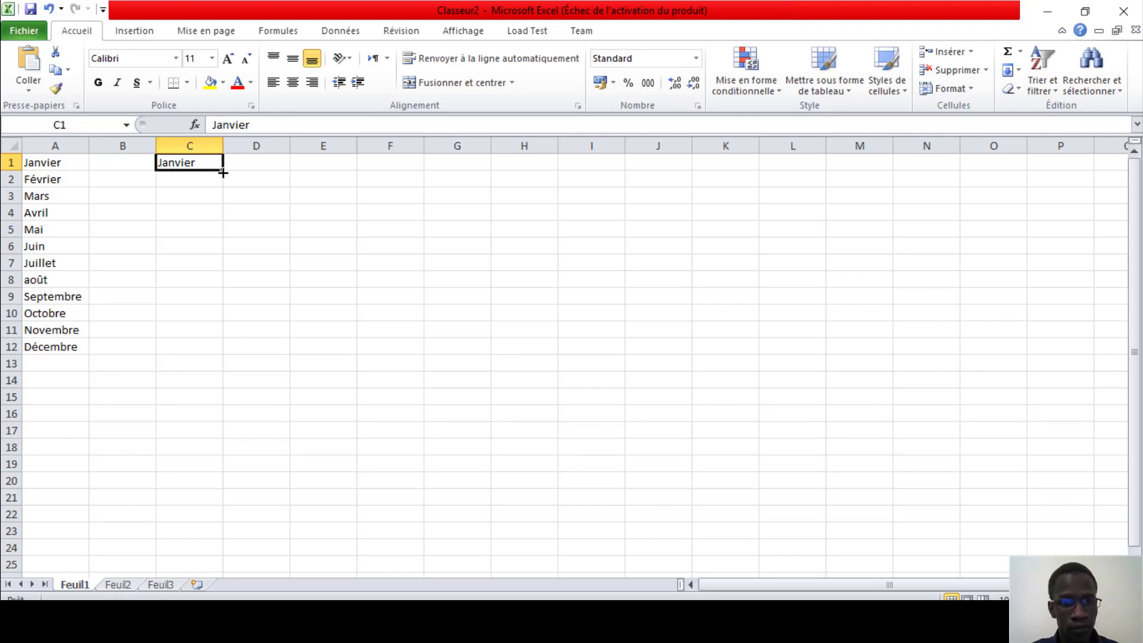
{"action": "left_click_drag", "start_coordinate": [223, 172], "coordinate": [206, 353]}
{"action": "left_click", "coordinate": [331, 293]}
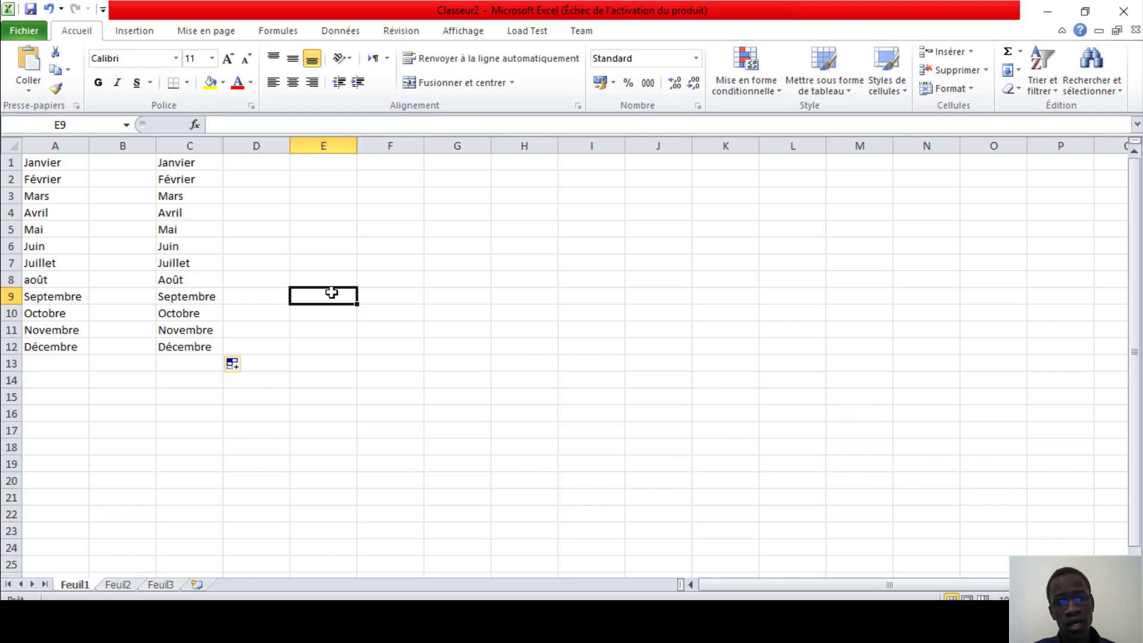
- Enter Lundi in cell E1 and autofill the weekdays down to E11
{"action": "left_click", "coordinate": [331, 166]}
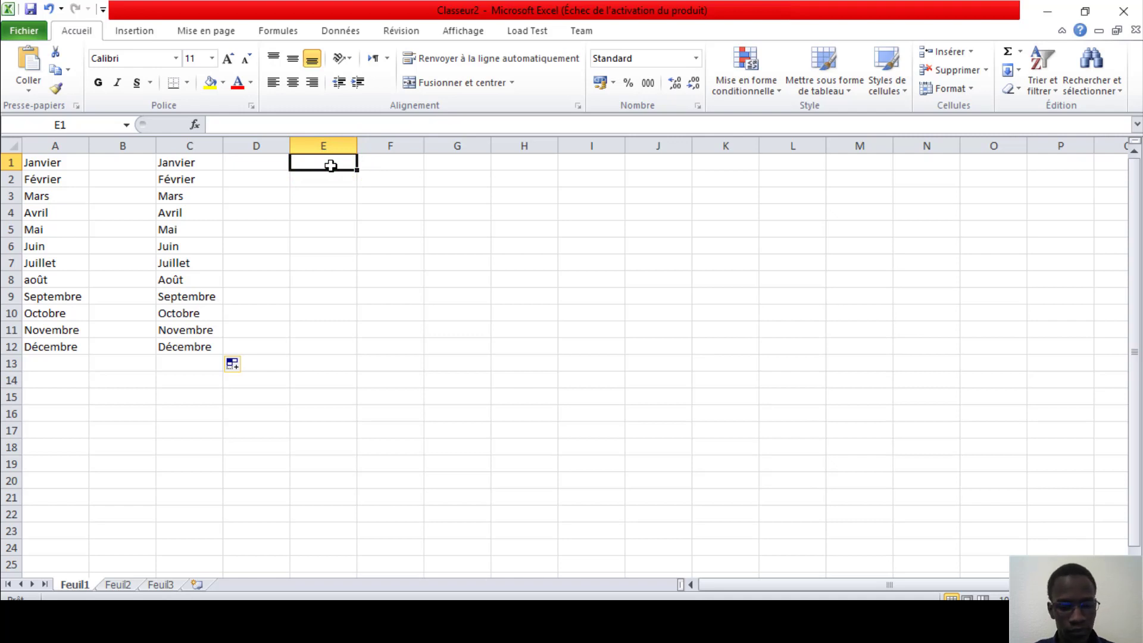
{"action": "type", "text": "Lu"}
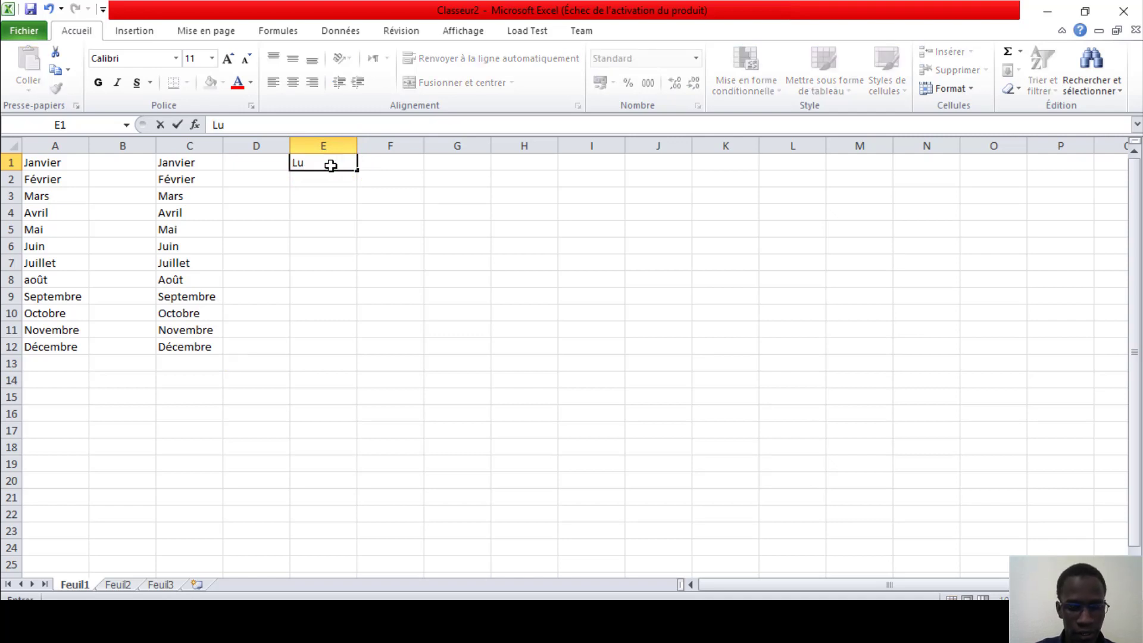
{"action": "type", "text": "ndi"}
{"action": "key", "text": "Return"}
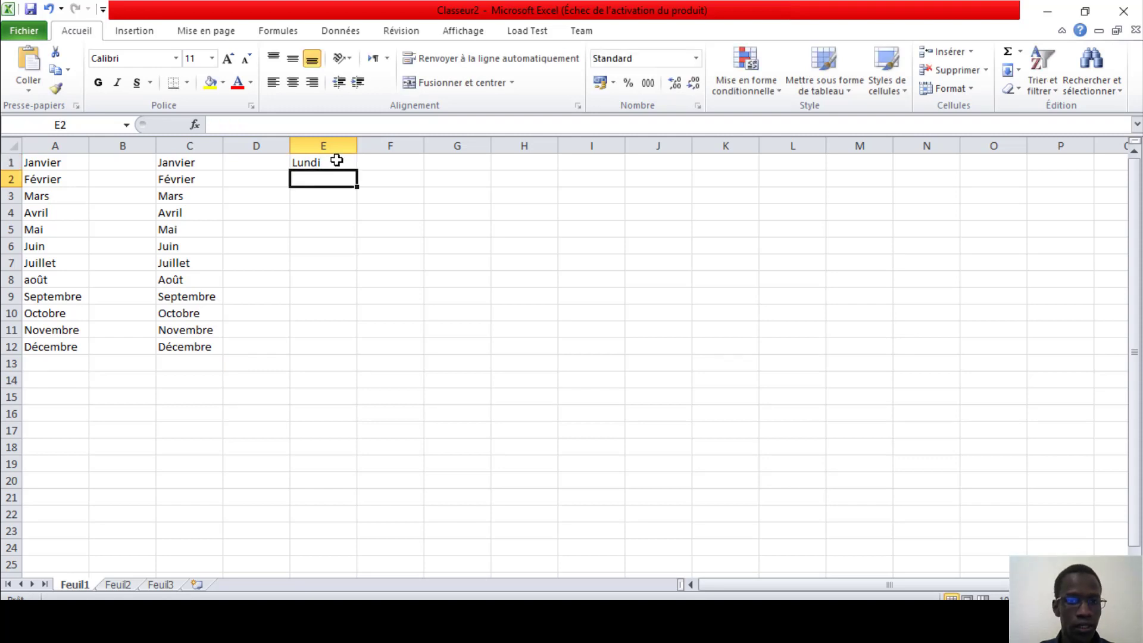
{"action": "left_click", "coordinate": [334, 160]}
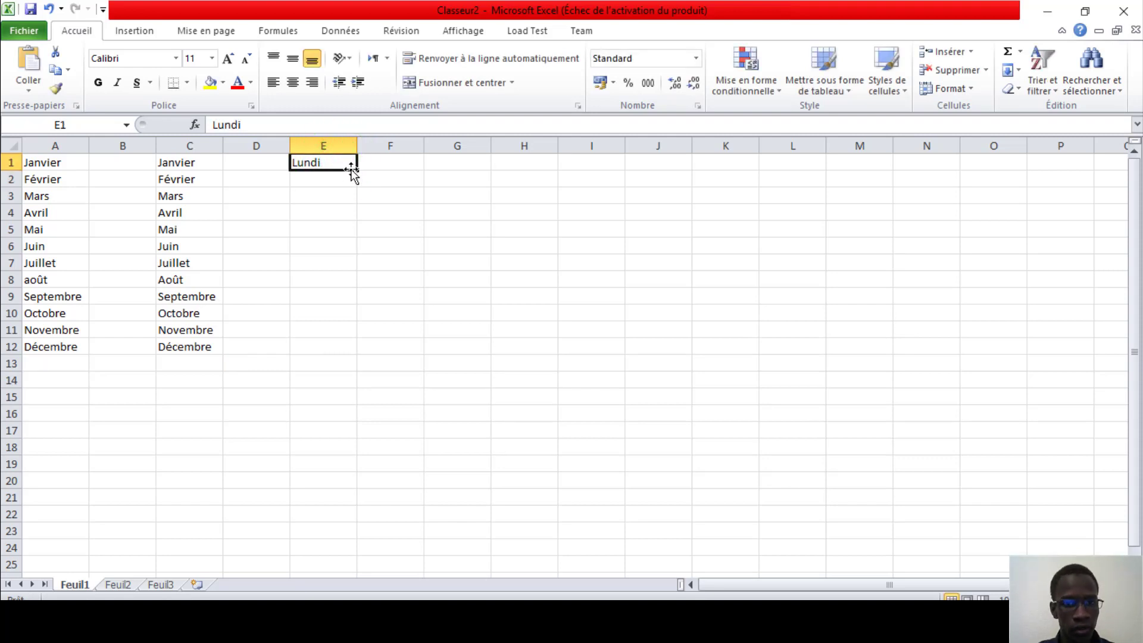
{"action": "left_click_drag", "start_coordinate": [359, 171], "coordinate": [358, 170]}
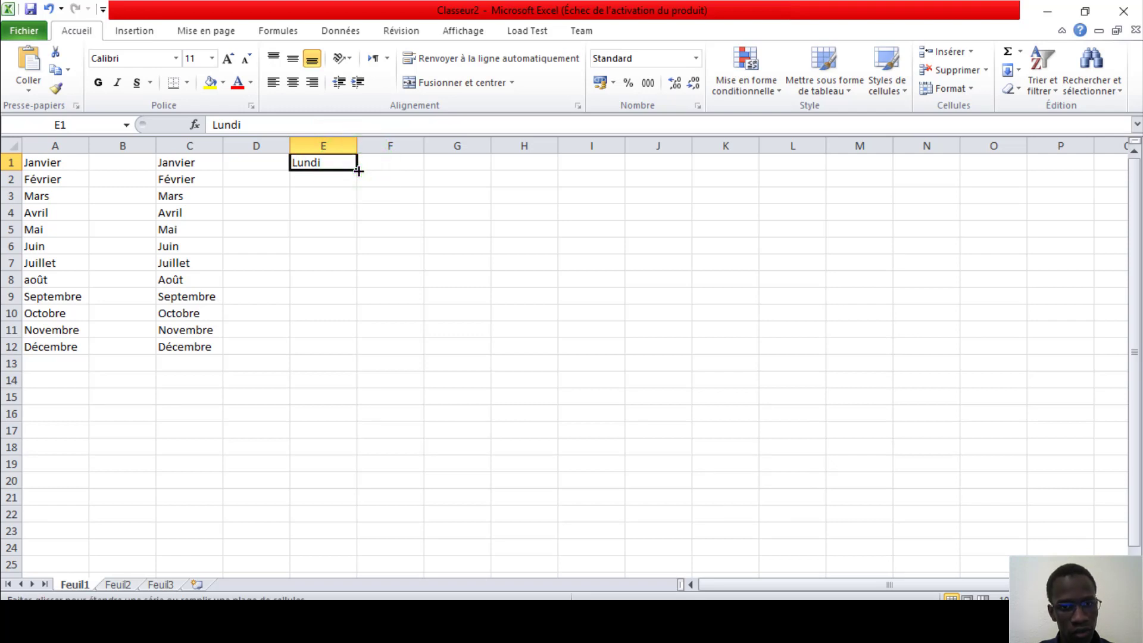
{"action": "left_click_drag", "start_coordinate": [359, 171], "coordinate": [349, 331]}
{"action": "left_click", "coordinate": [425, 322]}
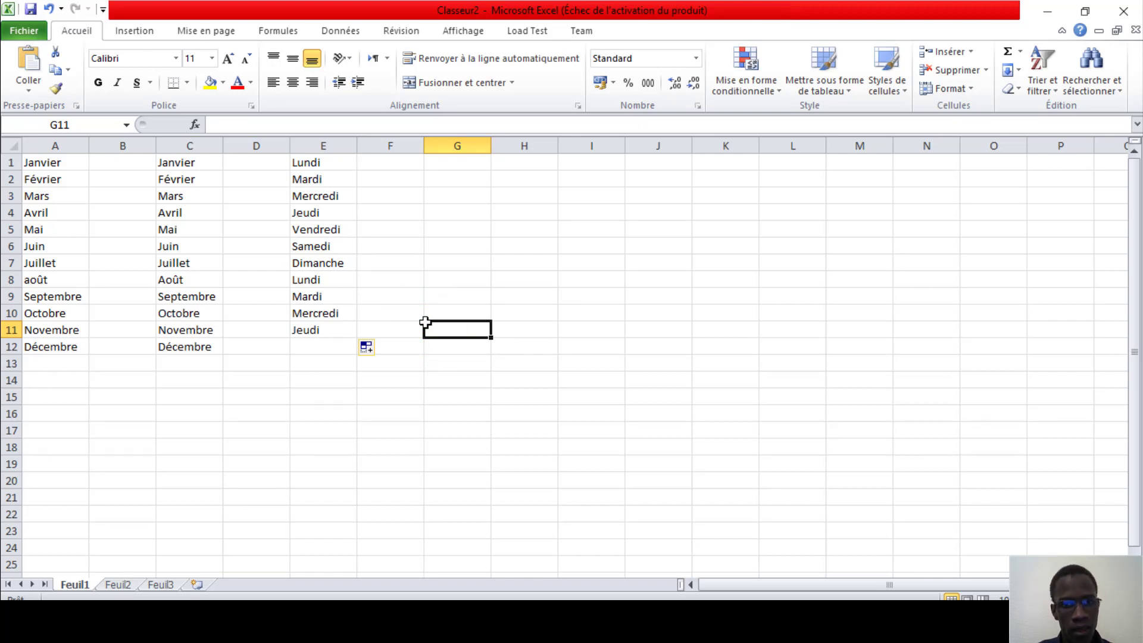
- Enter 1 in cell G1 and fill it down to G12 from that single cell
{"action": "left_click", "coordinate": [468, 166]}
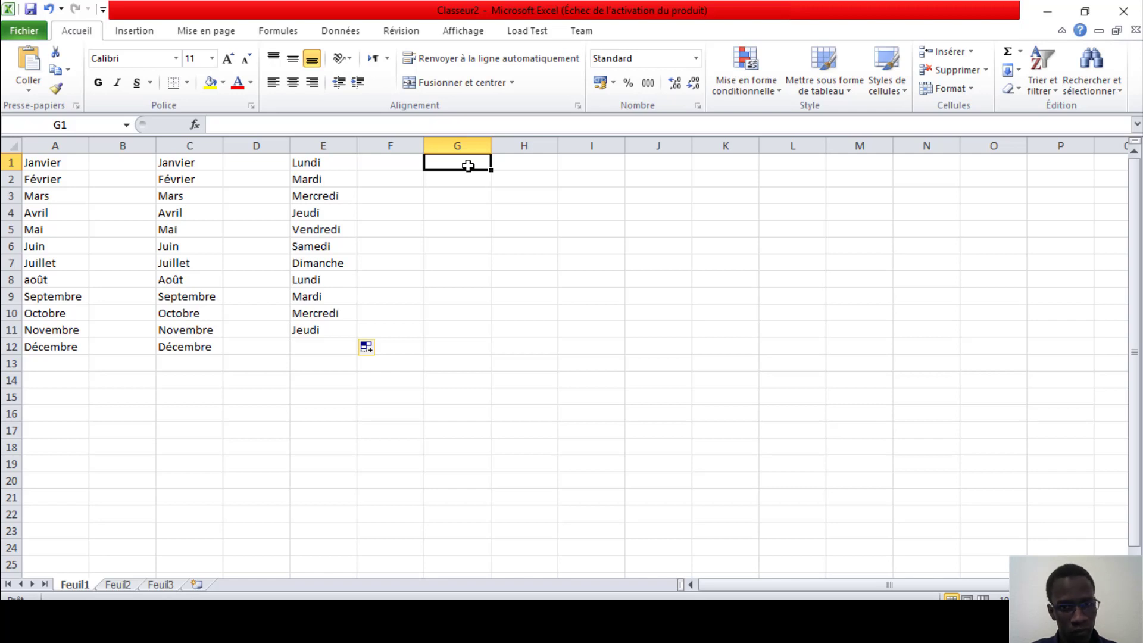
{"action": "type", "text": "1"}
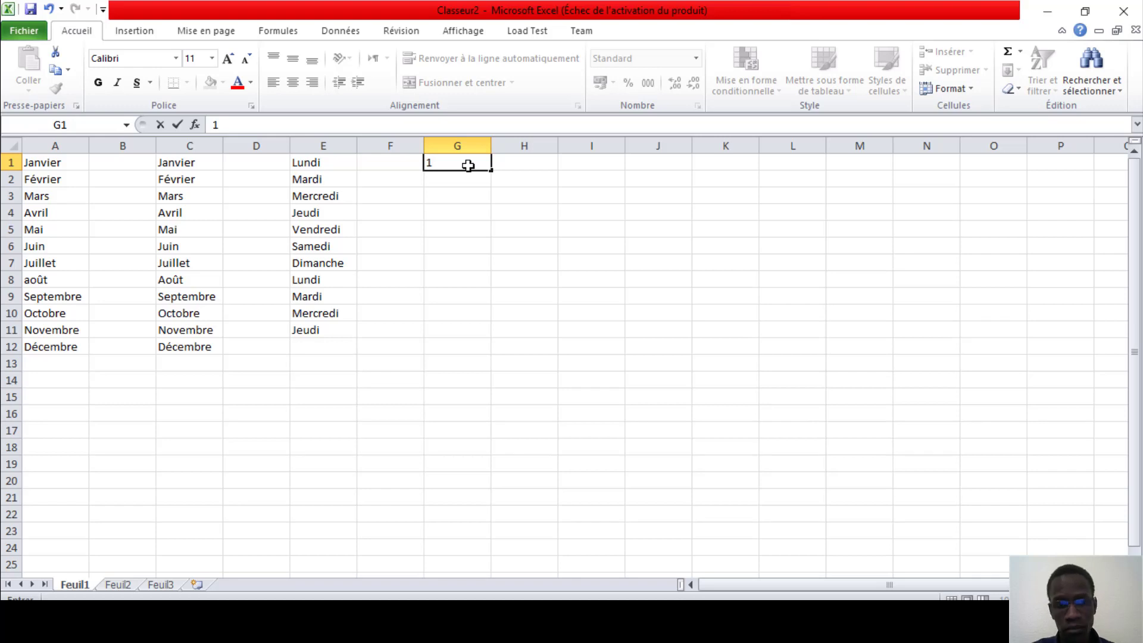
{"action": "key", "text": "Return"}
{"action": "left_click", "coordinate": [469, 164]}
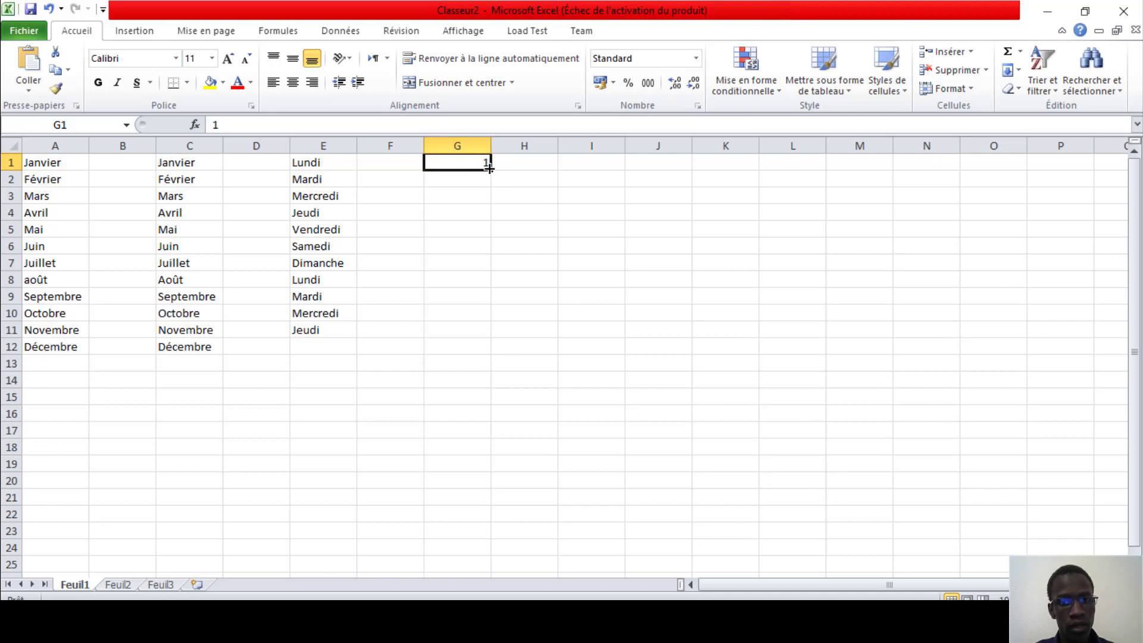
{"action": "left_click_drag", "start_coordinate": [489, 168], "coordinate": [476, 352]}
{"action": "left_click", "coordinate": [572, 334]}
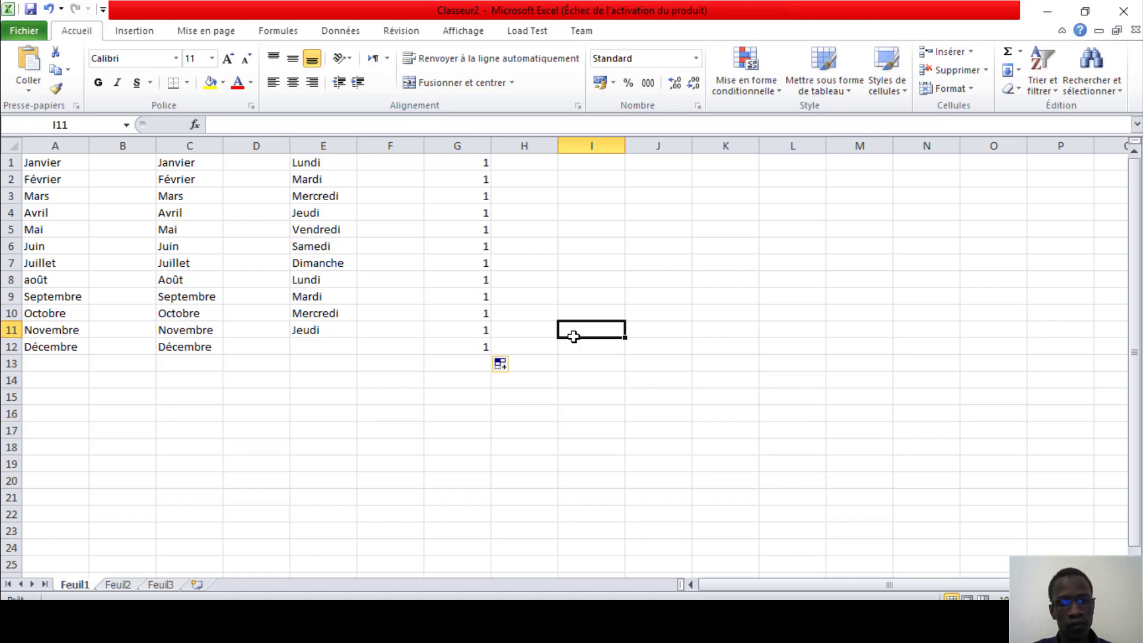
- Clear all the contents of column G
{"action": "left_click", "coordinate": [463, 146]}
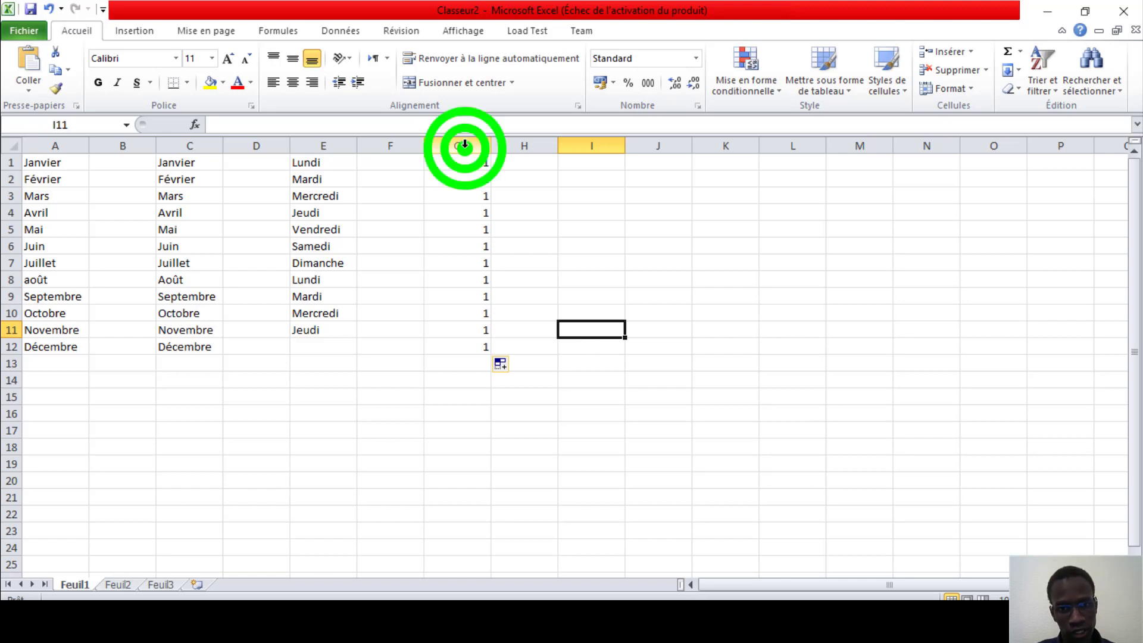
{"action": "left_click", "coordinate": [480, 231]}
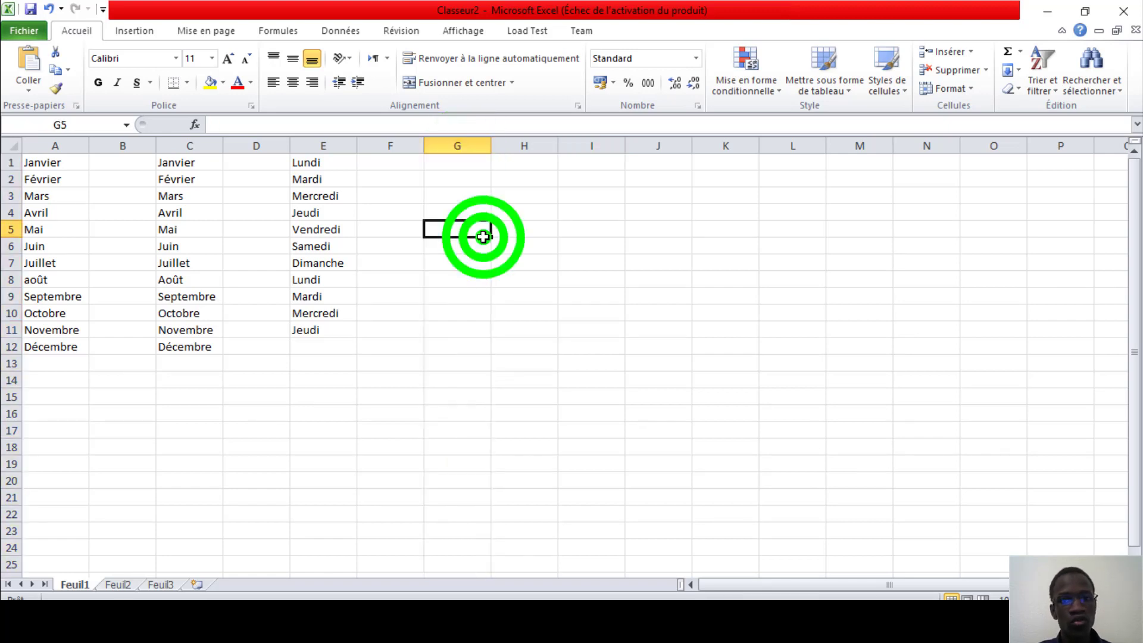
- Enter 1 and 2 in cells G1 and G2 and extend them as a number series down to G11
{"action": "left_click", "coordinate": [466, 165]}
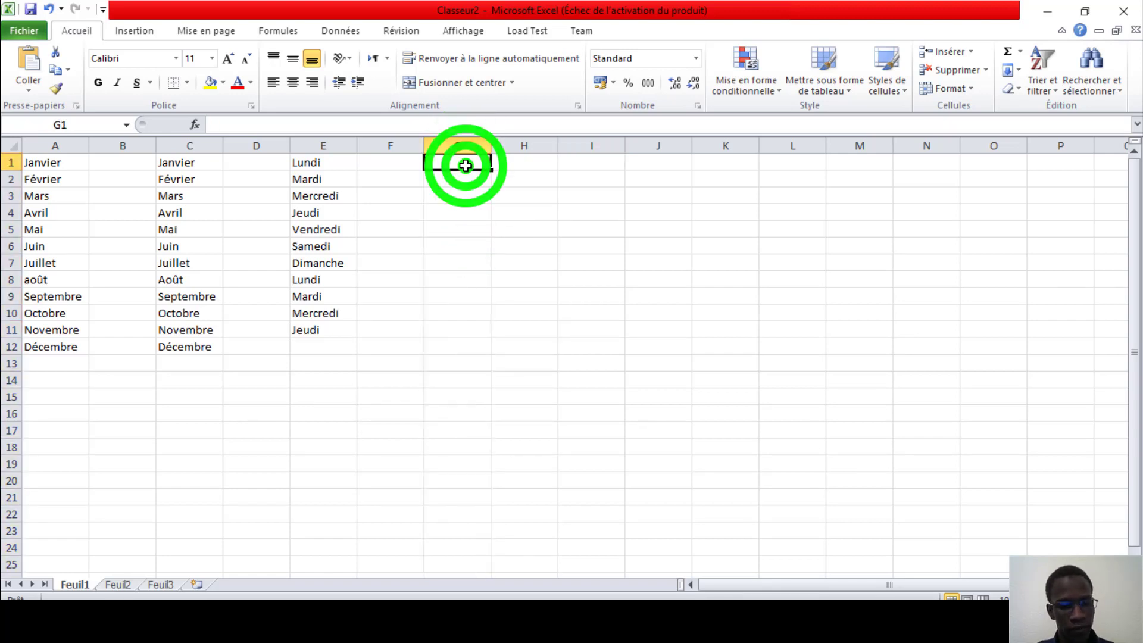
{"action": "type", "text": "1"}
{"action": "key", "text": "Return"}
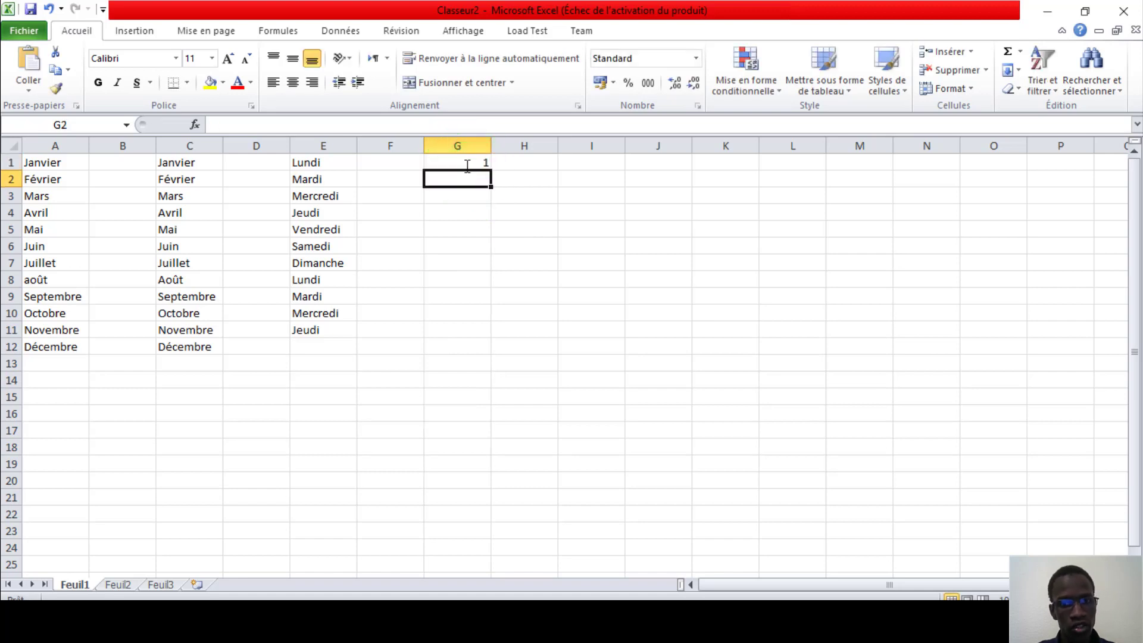
{"action": "type", "text": "2"}
{"action": "key", "text": "Return"}
{"action": "left_click_drag", "start_coordinate": [466, 167], "coordinate": [463, 341]}
{"action": "left_click", "coordinate": [583, 350]}
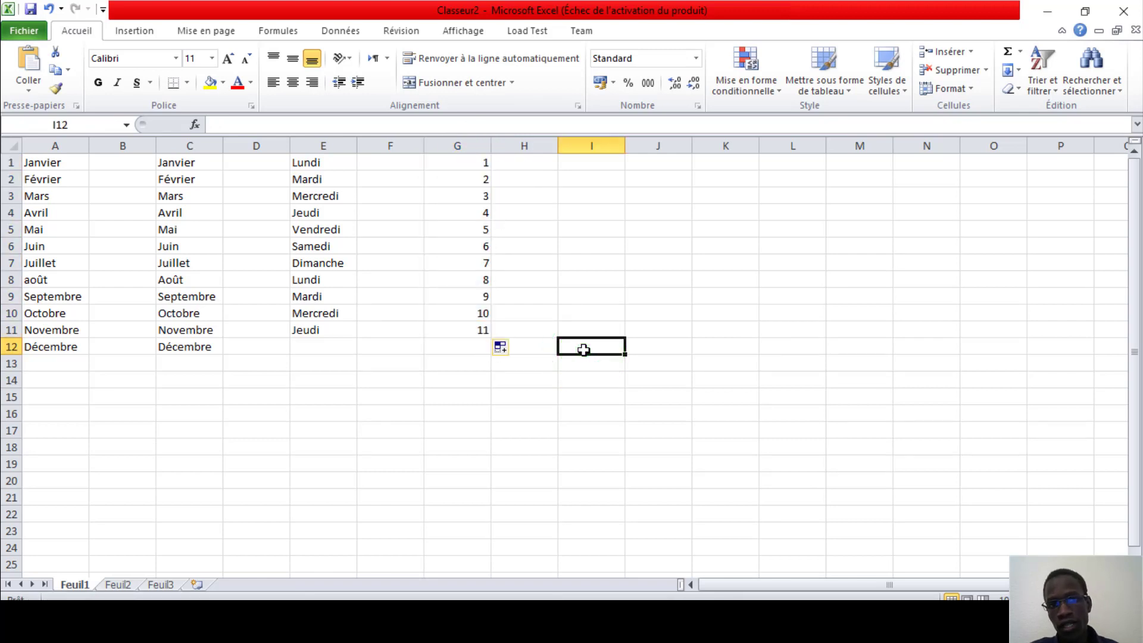